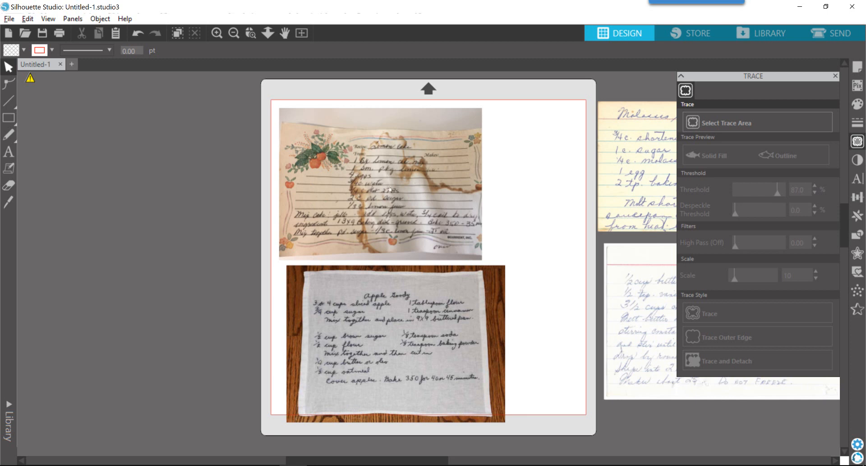
# Step: Move the stained recipe card and the Apple Goody towel off the page, and place the Molasses Sugar Cookies and Holly Wreaths cards on it
pyautogui.moveTo(392, 185); pyautogui.dragTo(152, 162)
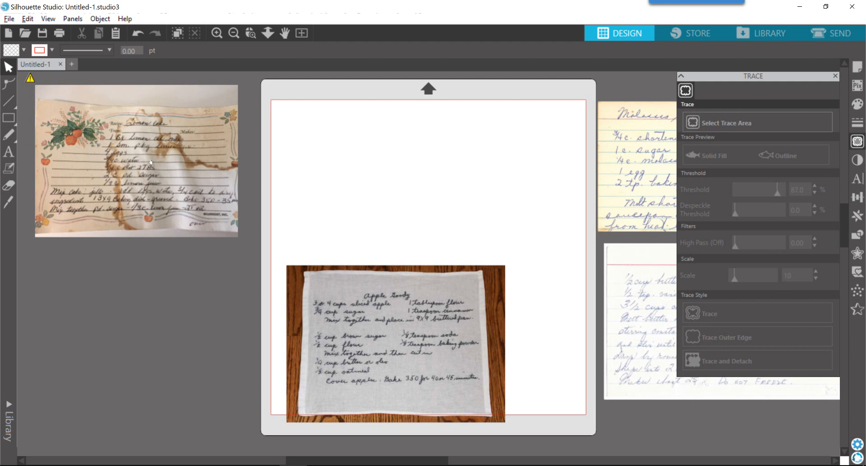
pyautogui.moveTo(348, 321); pyautogui.dragTo(375, 185)
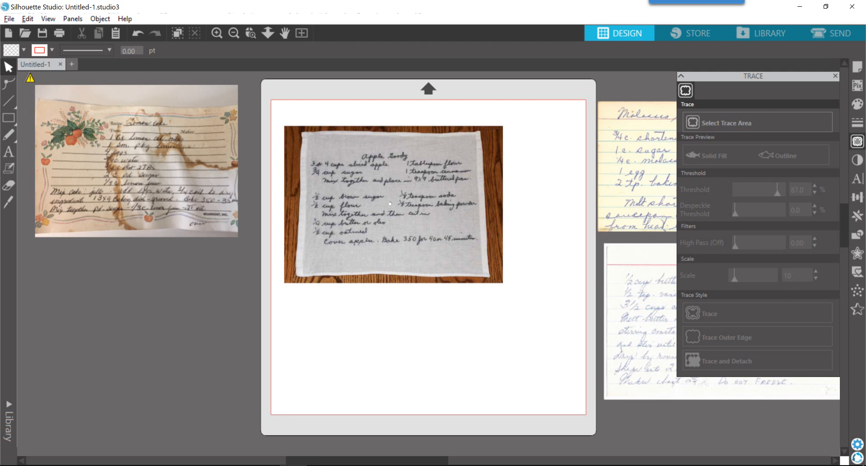
pyautogui.moveTo(393, 192); pyautogui.dragTo(127, 305)
pyautogui.moveTo(639, 161); pyautogui.dragTo(324, 161)
pyautogui.click(550, 279)
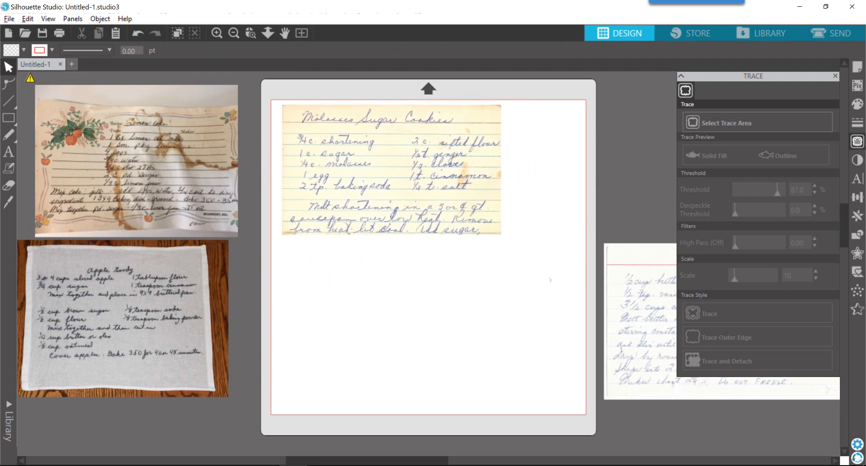
pyautogui.moveTo(645, 303)
pyautogui.mouseDown()
pyautogui.moveTo(363, 311)
pyautogui.moveTo(321, 300)
pyautogui.moveTo(333, 290)
pyautogui.mouseUp()
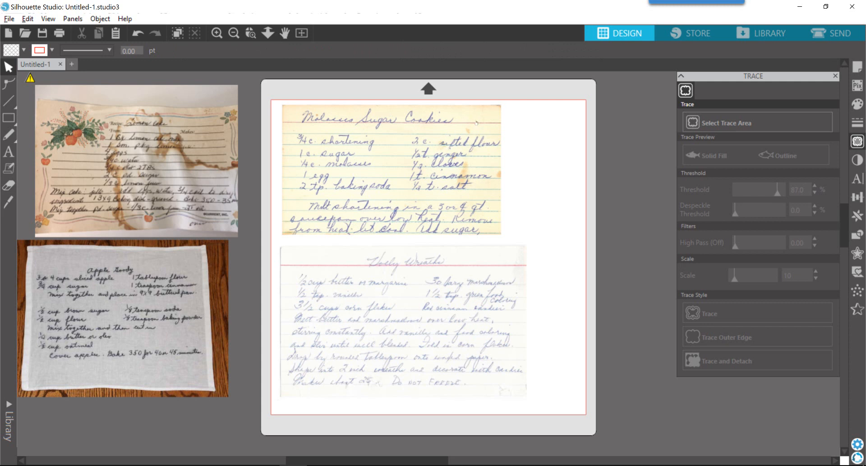
pyautogui.moveTo(436, 195); pyautogui.dragTo(438, 190)
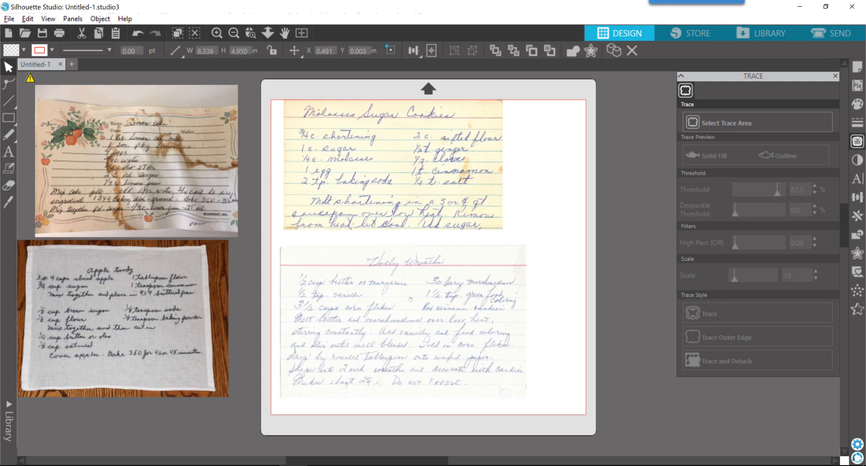
pyautogui.moveTo(409, 307); pyautogui.dragTo(423, 303)
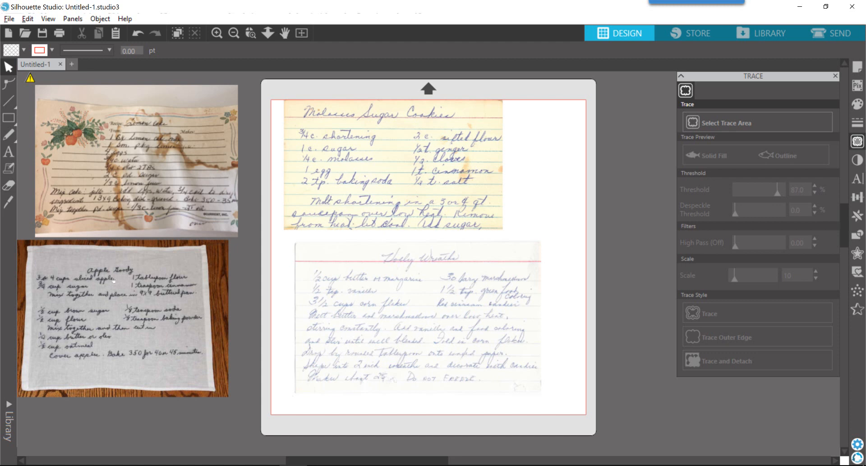
# Step: Delete the stained recipe card and Apple Goody images, and reposition the two remaining recipe cards within the page
pyautogui.moveTo(124, 434); pyautogui.dragTo(135, 158)
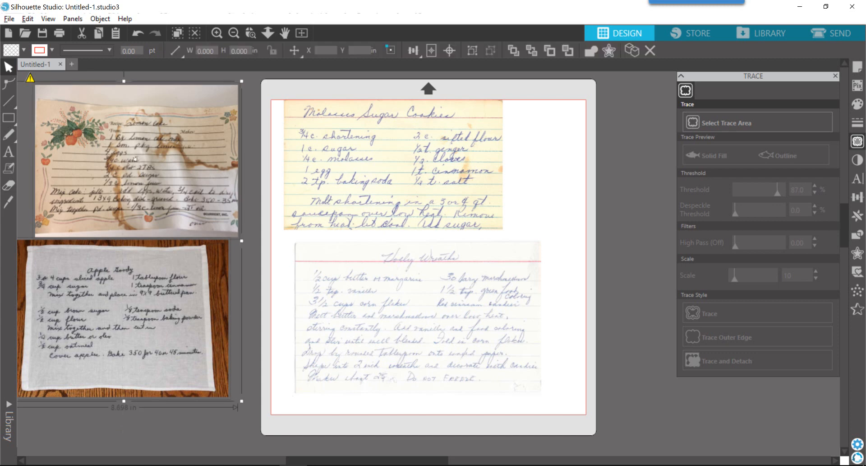
pyautogui.press('Delete')
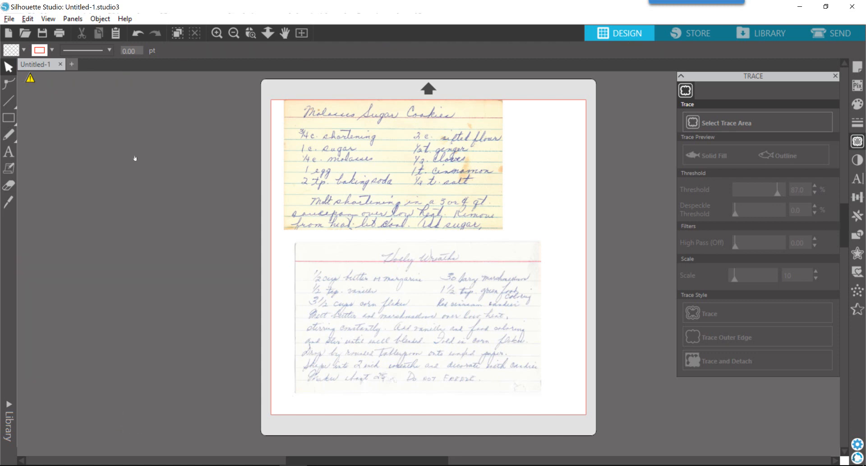
pyautogui.moveTo(385, 182); pyautogui.dragTo(406, 187)
pyautogui.moveTo(406, 291); pyautogui.dragTo(406, 299)
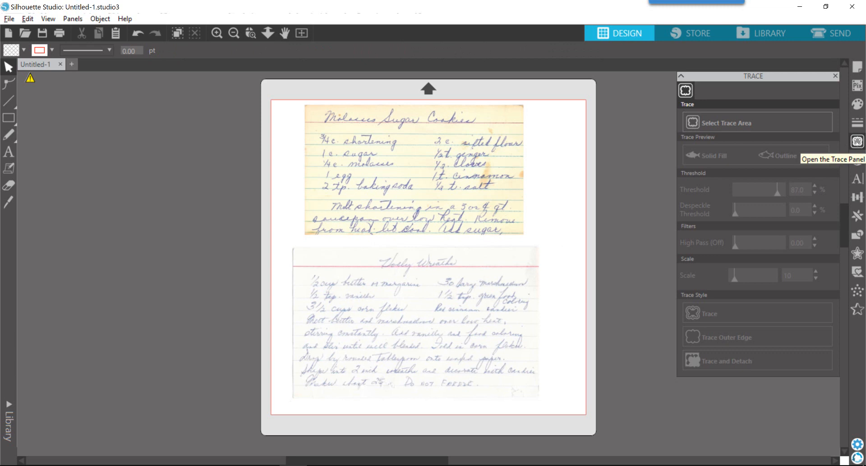
# Step: Trace both recipe cards in one trace area using a threshold of 92% and a scale of 4
pyautogui.click(727, 128)
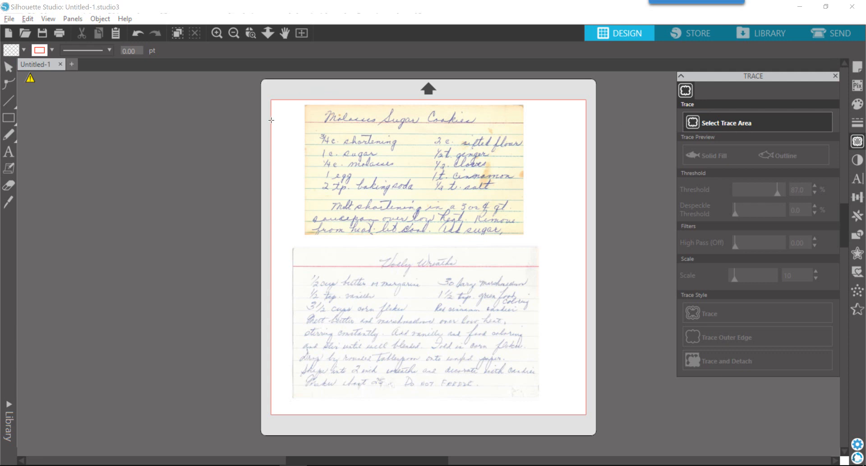
pyautogui.moveTo(280, 89)
pyautogui.mouseDown()
pyautogui.moveTo(391, 113)
pyautogui.moveTo(562, 184)
pyautogui.moveTo(566, 412)
pyautogui.mouseUp()
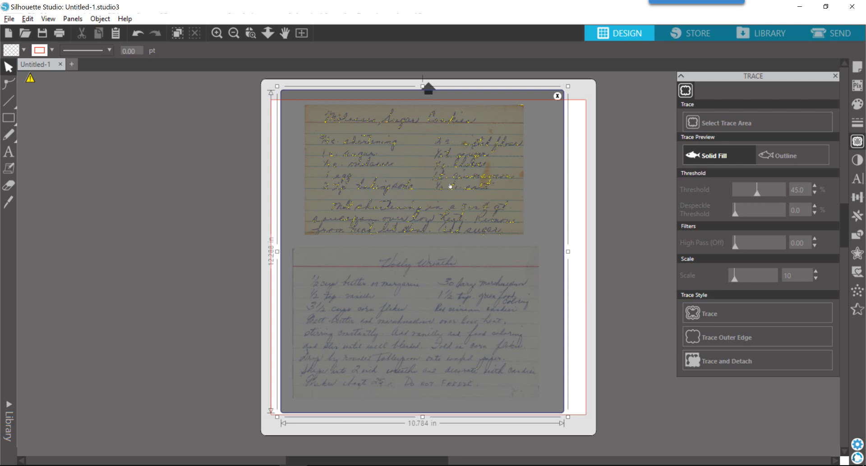
pyautogui.click(773, 194)
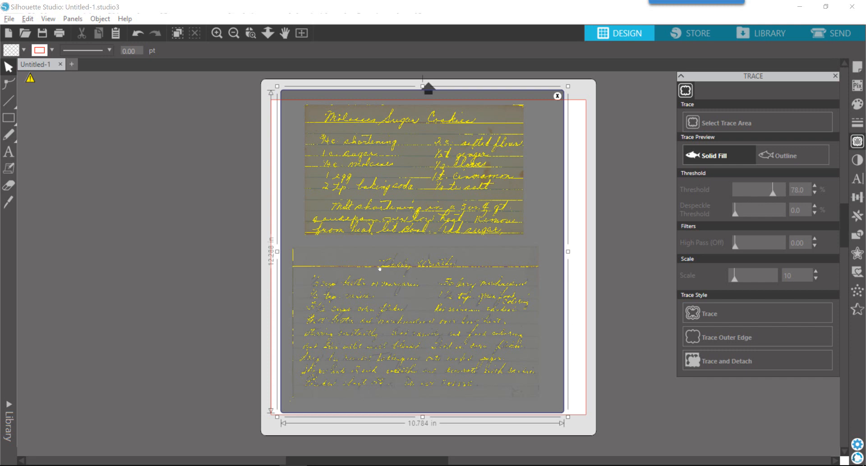
pyautogui.click(777, 195)
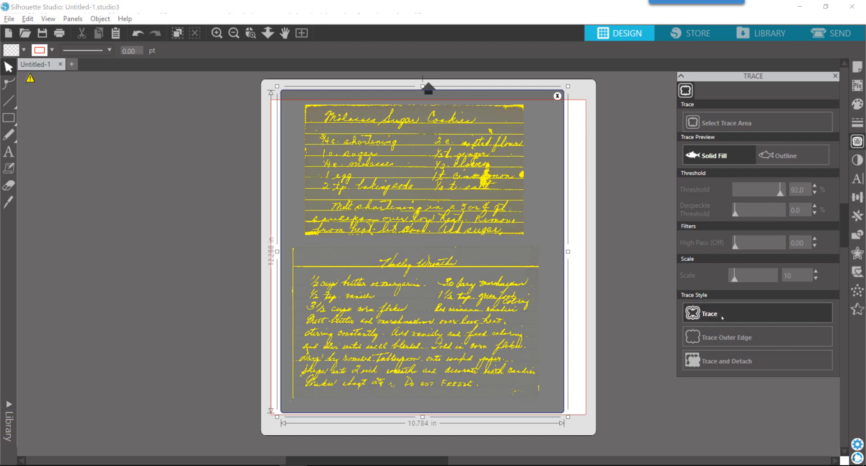
pyautogui.moveTo(736, 282); pyautogui.dragTo(722, 283)
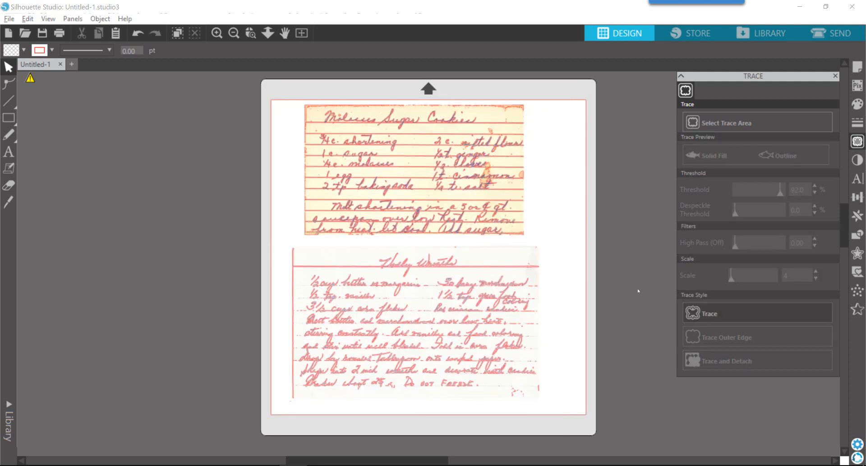
# Step: Move both original card images off the page so that only their traced outlines stay on it
pyautogui.moveTo(428, 160); pyautogui.dragTo(144, 165)
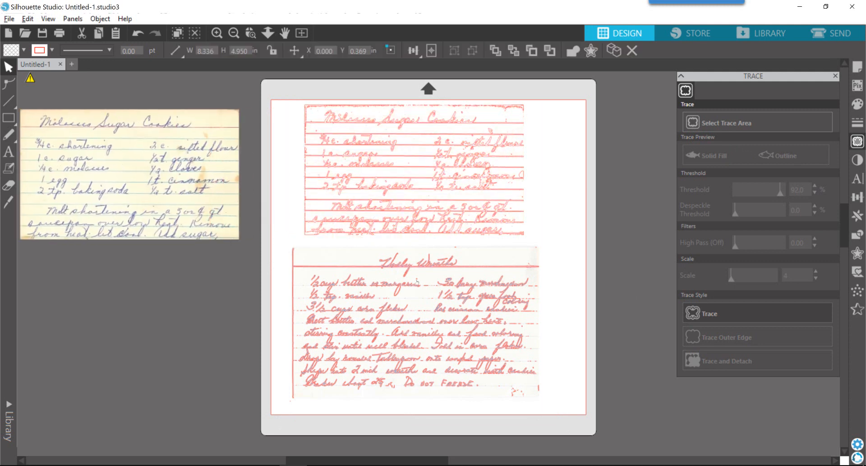
pyautogui.moveTo(429, 279)
pyautogui.mouseDown()
pyautogui.moveTo(112, 293)
pyautogui.moveTo(128, 291)
pyautogui.mouseUp()
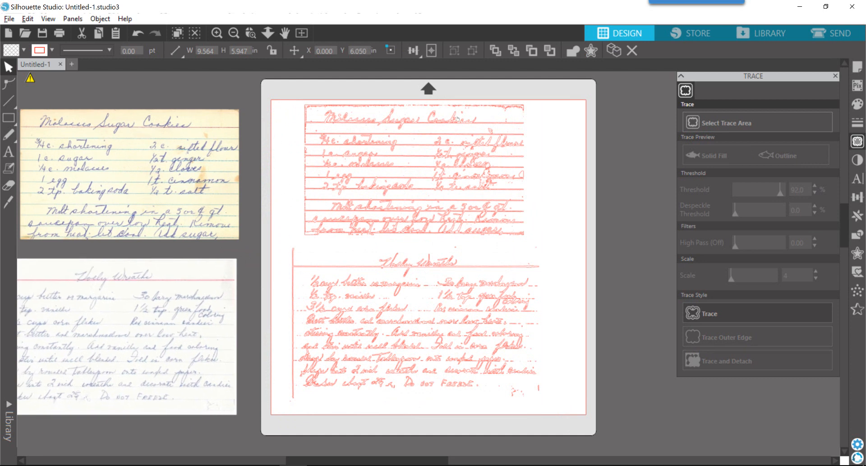
pyautogui.click(396, 242)
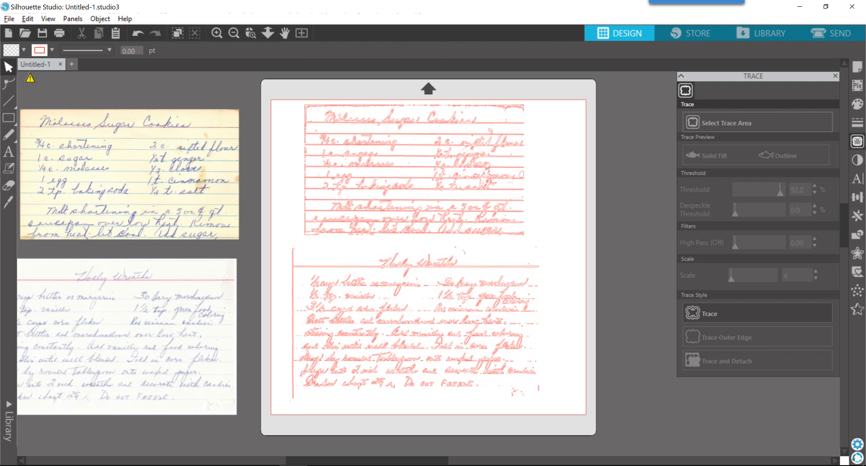
# Step: Release the trace's compound path and delete all outlines belonging to the Molasses Sugar Cookies card
pyautogui.click(430, 120)
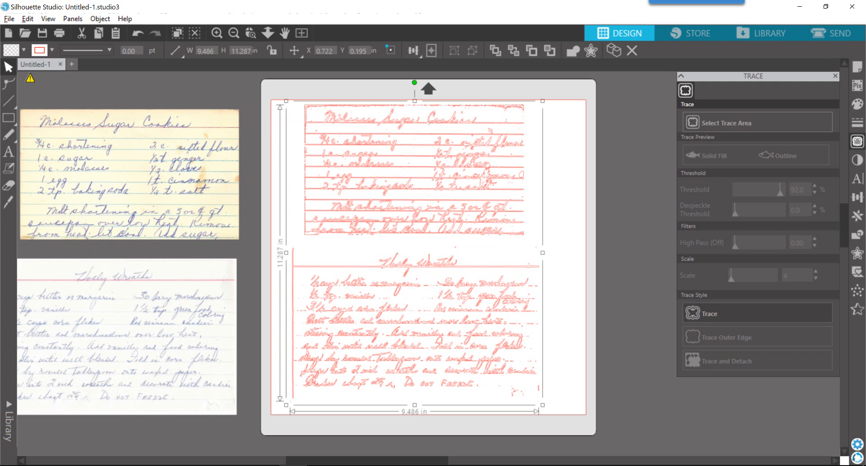
pyautogui.rightClick(430, 120)
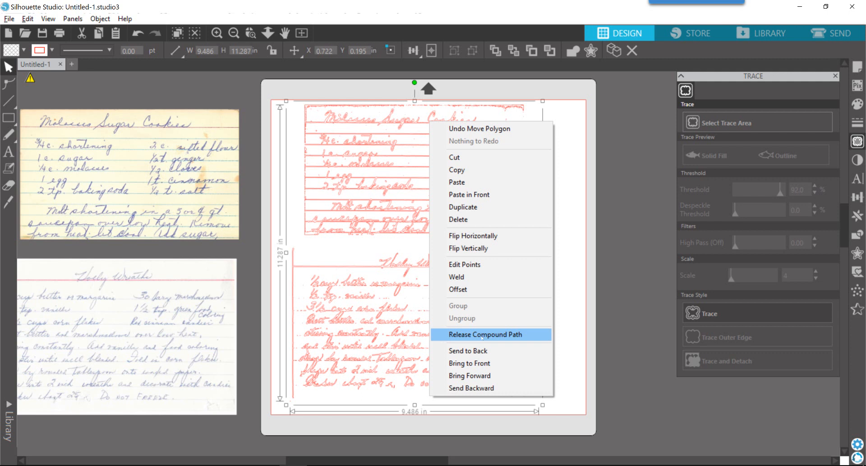
pyautogui.click(481, 339)
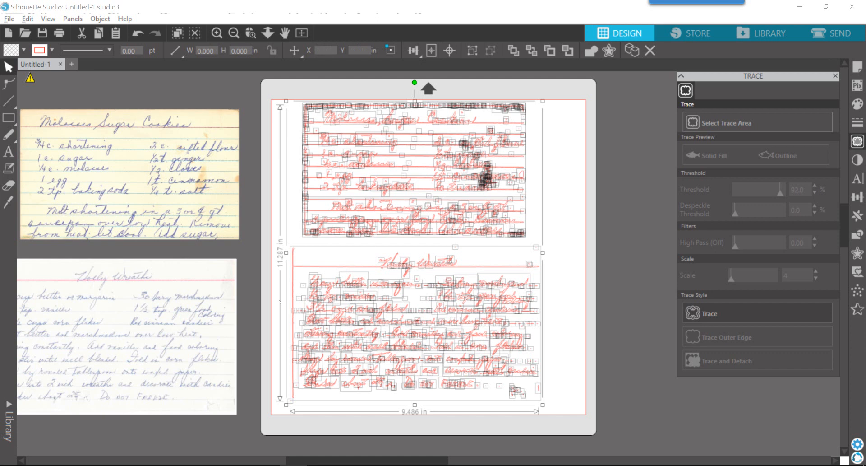
pyautogui.click(565, 268)
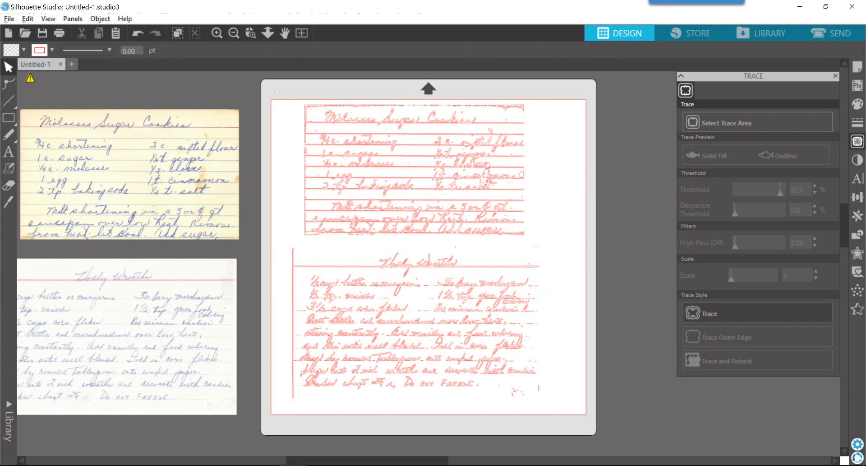
pyautogui.moveTo(280, 88)
pyautogui.mouseDown()
pyautogui.moveTo(550, 257)
pyautogui.moveTo(554, 241)
pyautogui.mouseUp()
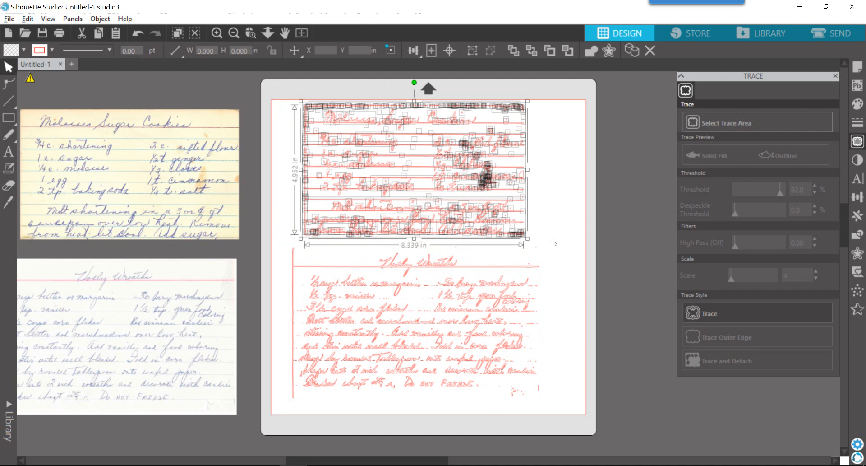
pyautogui.press('Delete')
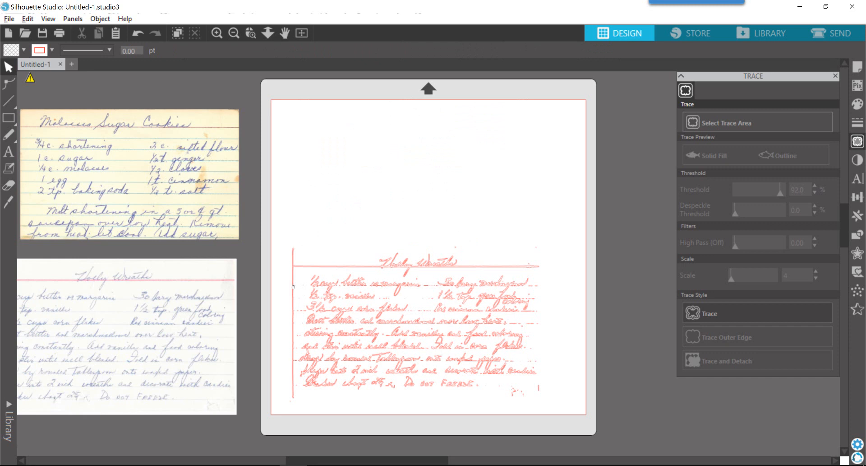
# Step: Delete the stray traced marks at the lower right corner of the Holly Wreaths recipe
pyautogui.click(292, 269)
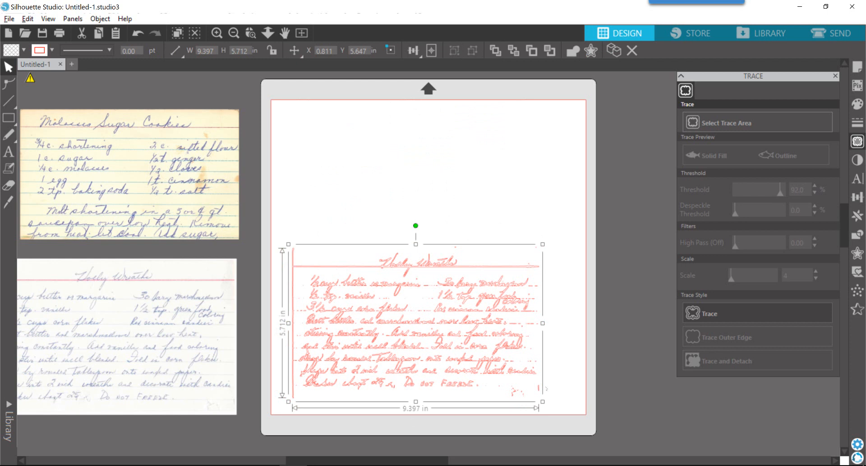
pyautogui.click(513, 391)
pyautogui.press('Delete')
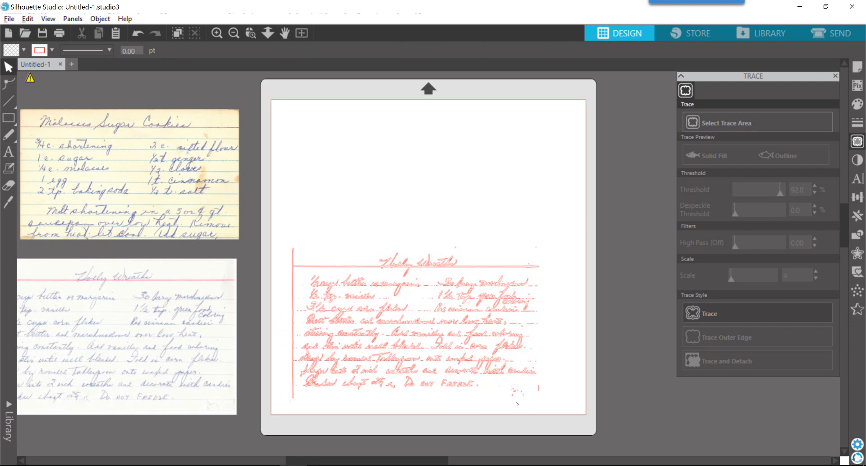
pyautogui.moveTo(505, 405); pyautogui.dragTo(547, 384)
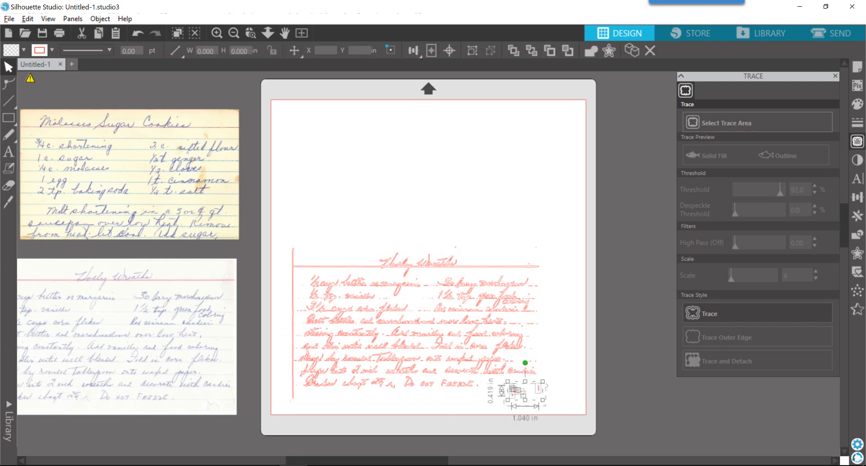
pyautogui.press('Delete')
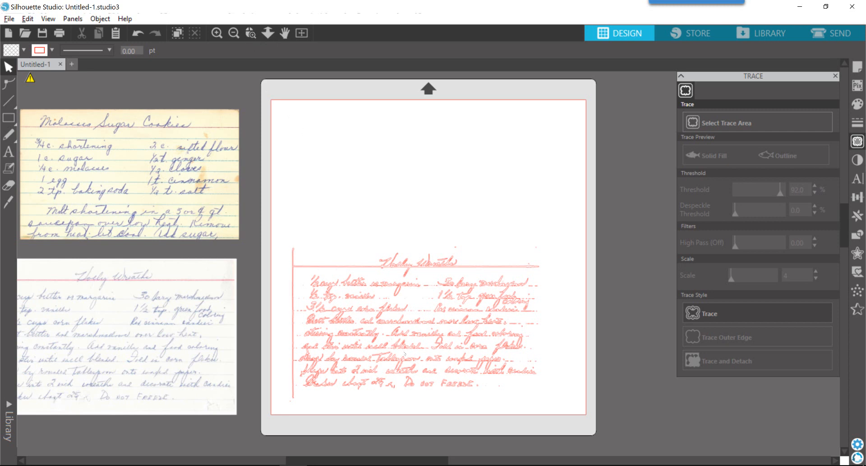
# Step: Delete the stray specks beside the vertical margin line, next to the "3 1/2 cups" row and the last row of the Holly Wreaths trace
pyautogui.scroll(4, 404, 354)
pyautogui.scroll(4, 408, 354)
pyautogui.scroll(3, 434, 383)
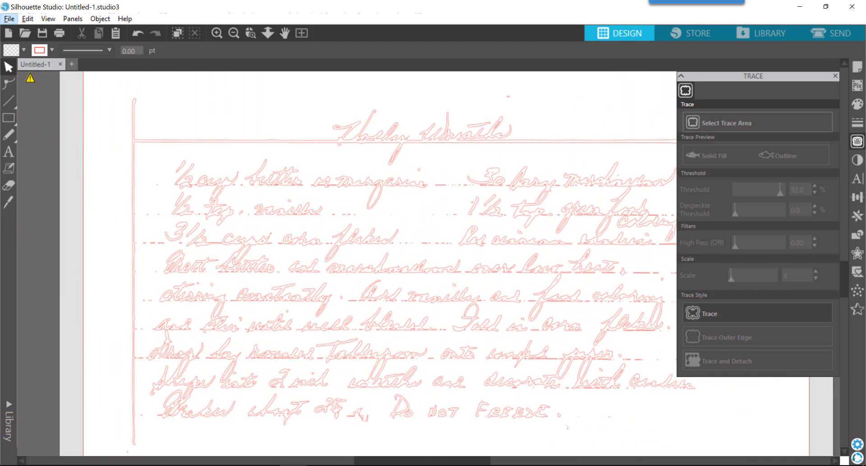
pyautogui.click(579, 417)
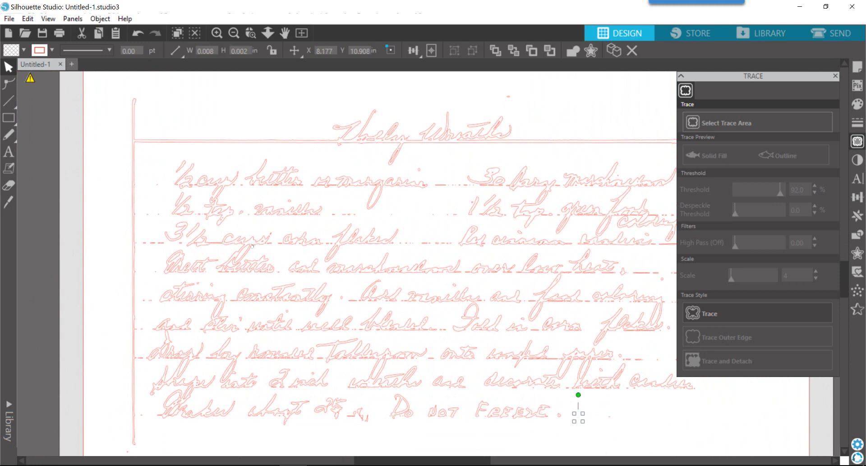
pyautogui.click(160, 246)
pyautogui.moveTo(136, 237); pyautogui.dragTo(163, 247)
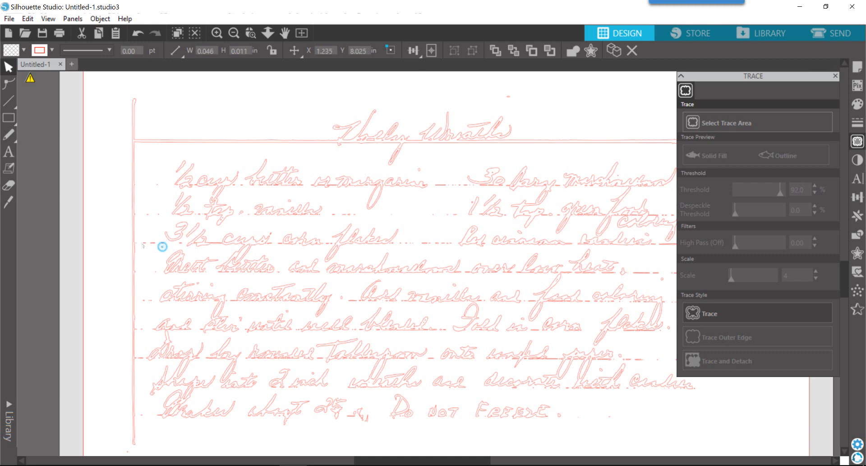
pyautogui.click(137, 245)
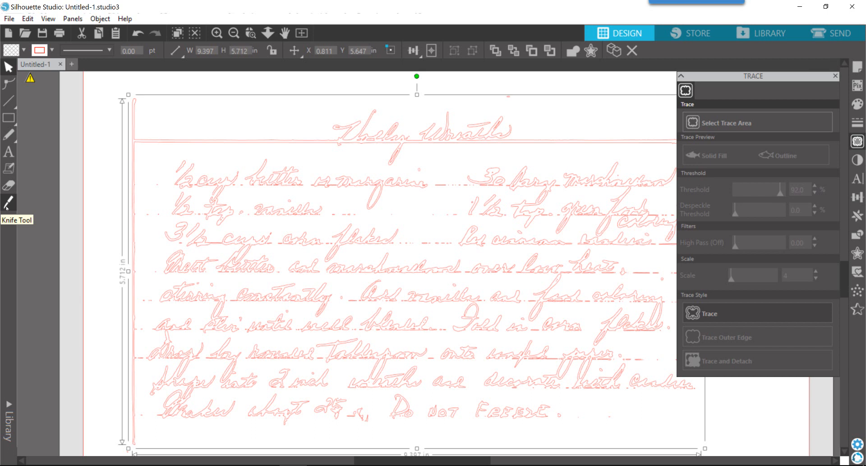
pyautogui.moveTo(136, 408); pyautogui.dragTo(146, 422)
pyautogui.press('Delete')
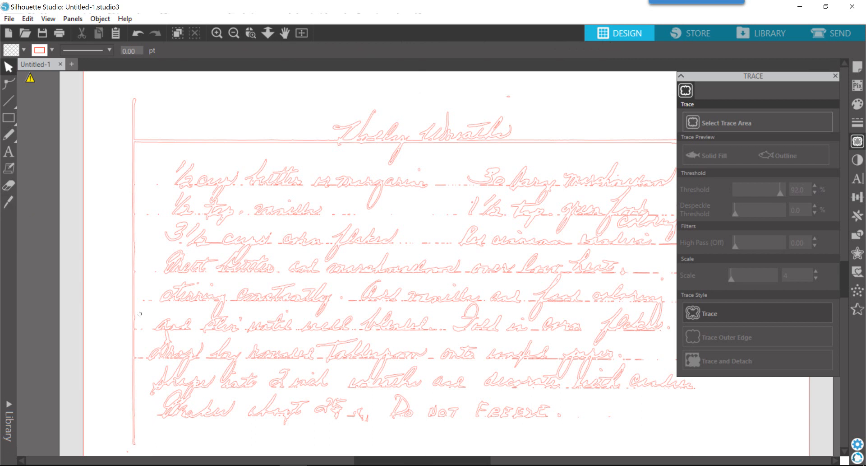
# Step: Give the title, margin lines and upper left handwriting of the Holly Wreaths trace a black fill and line, and make them a compound path
pyautogui.hotkey('ctrl', 'a')
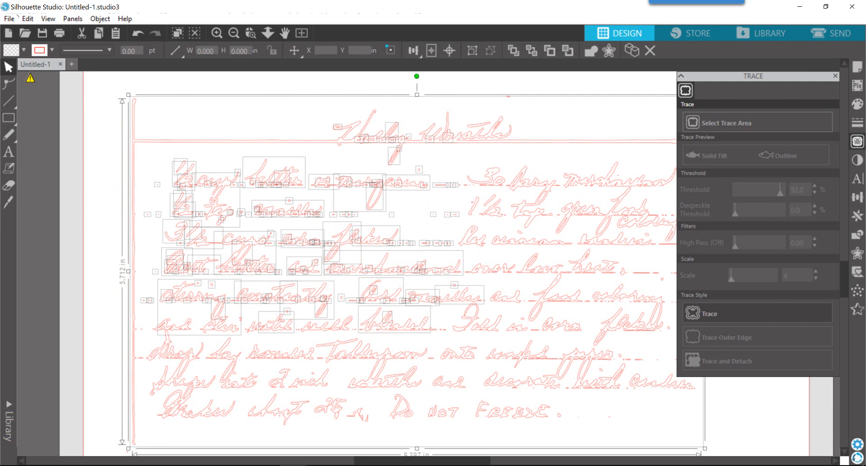
pyautogui.click(24, 50)
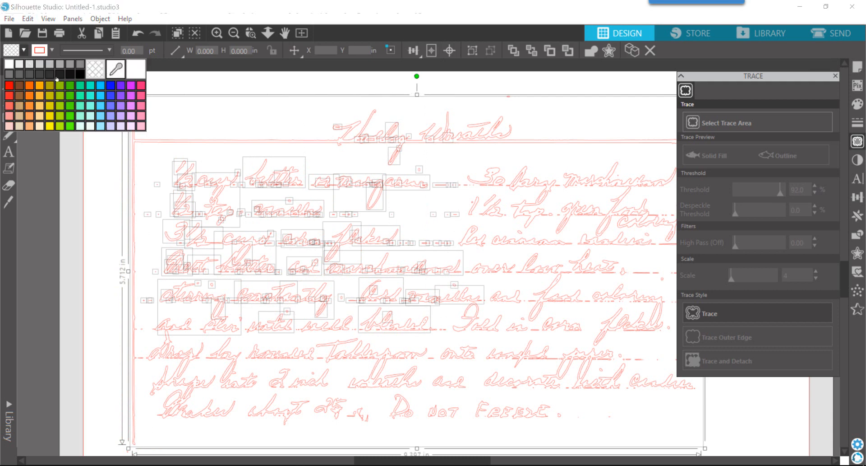
pyautogui.click(81, 75)
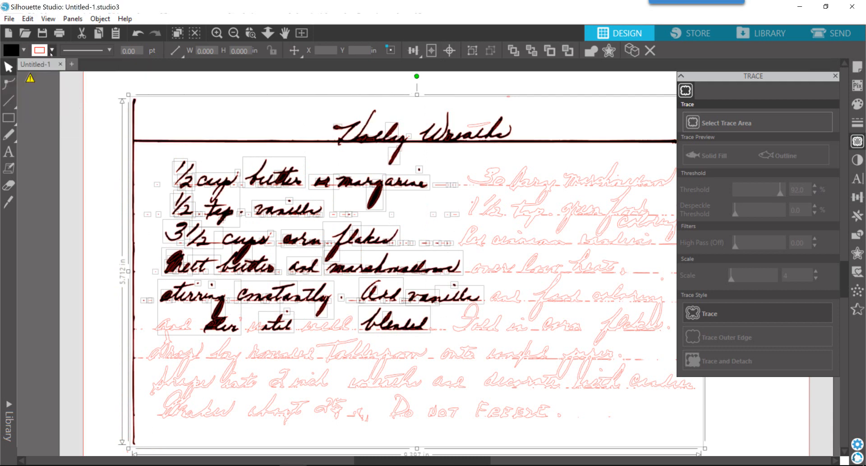
pyautogui.click(49, 52)
pyautogui.click(108, 75)
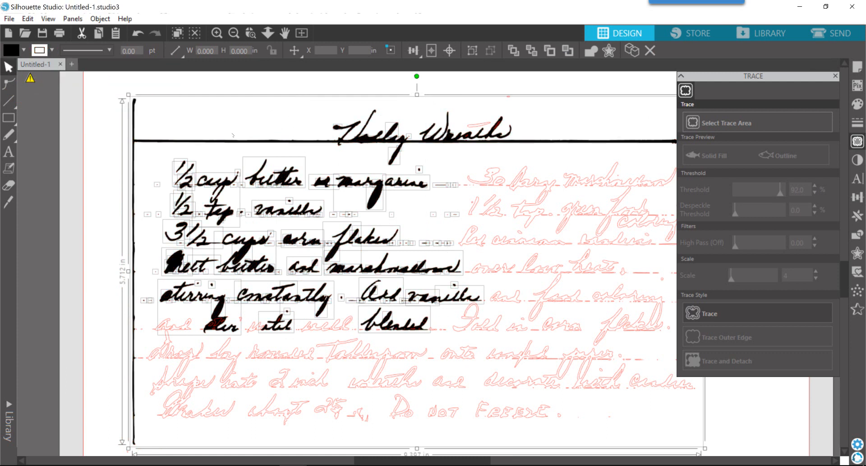
pyautogui.rightClick(280, 179)
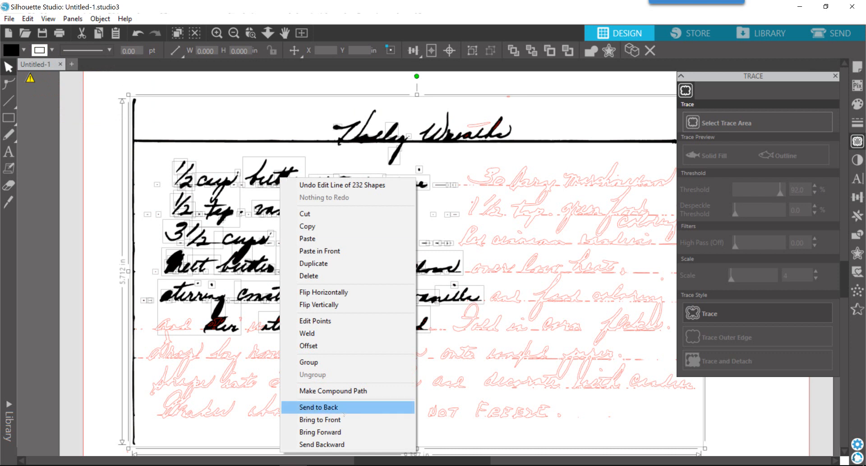
pyautogui.click(334, 390)
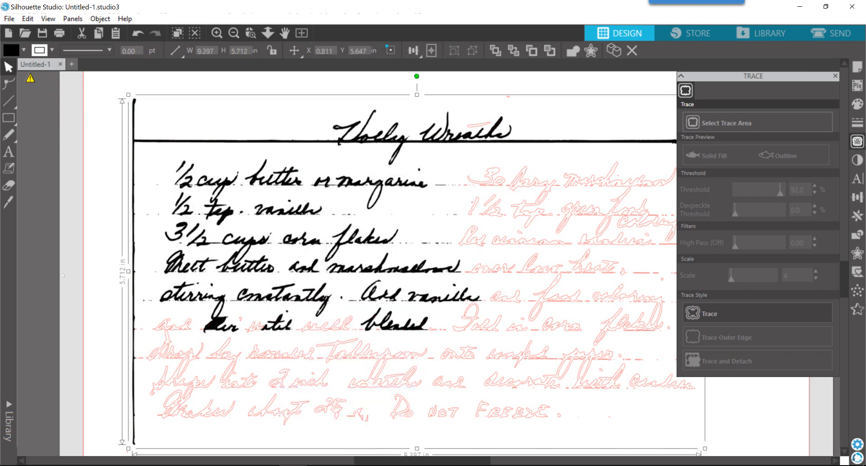